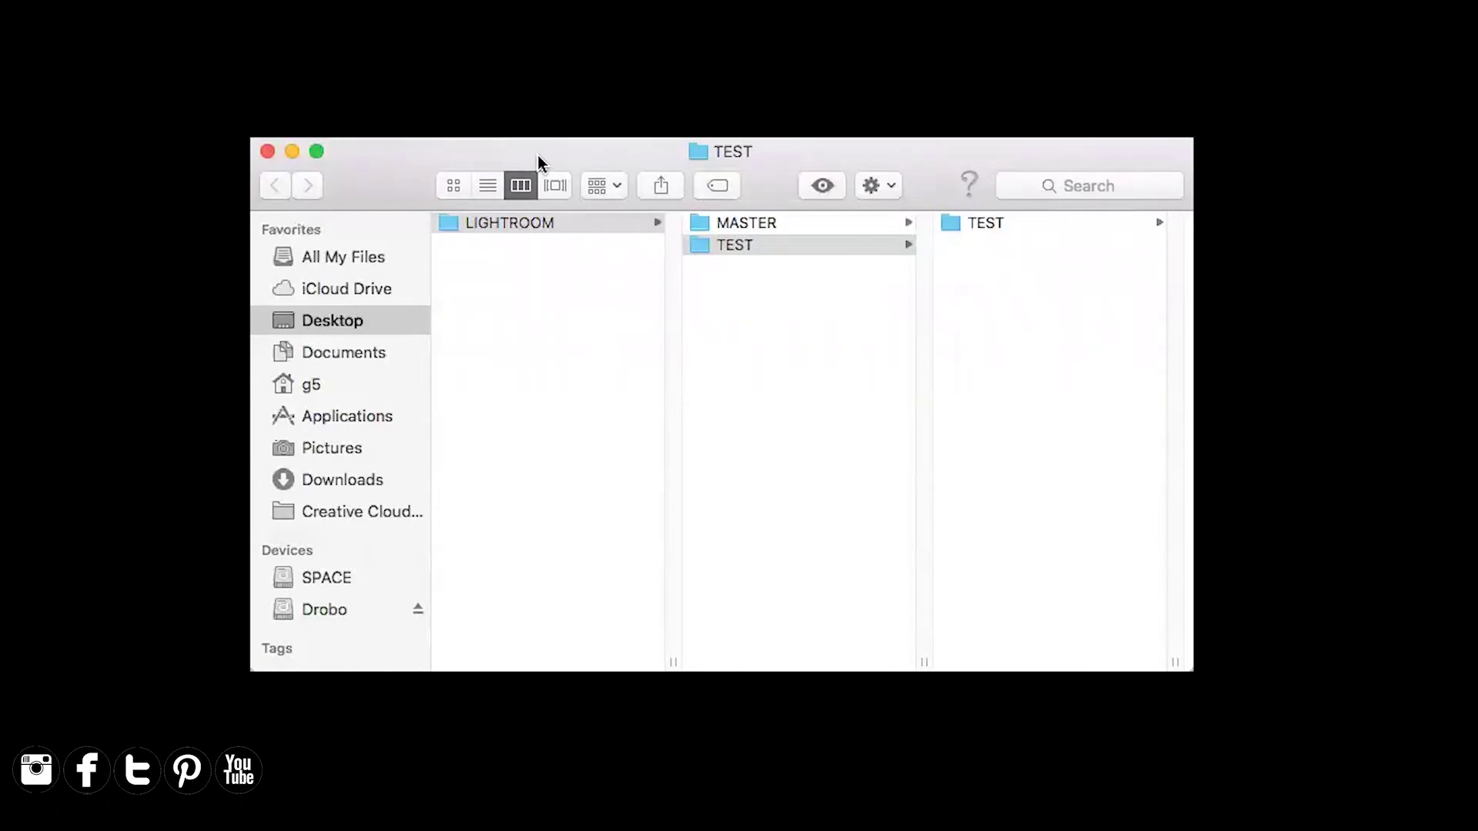
- Check MASTER.lrcat in LIGHTROOM > MASTER, then open boho-yoga-2.lrcat from Drobo's boho-yoga folder
click(856, 224)
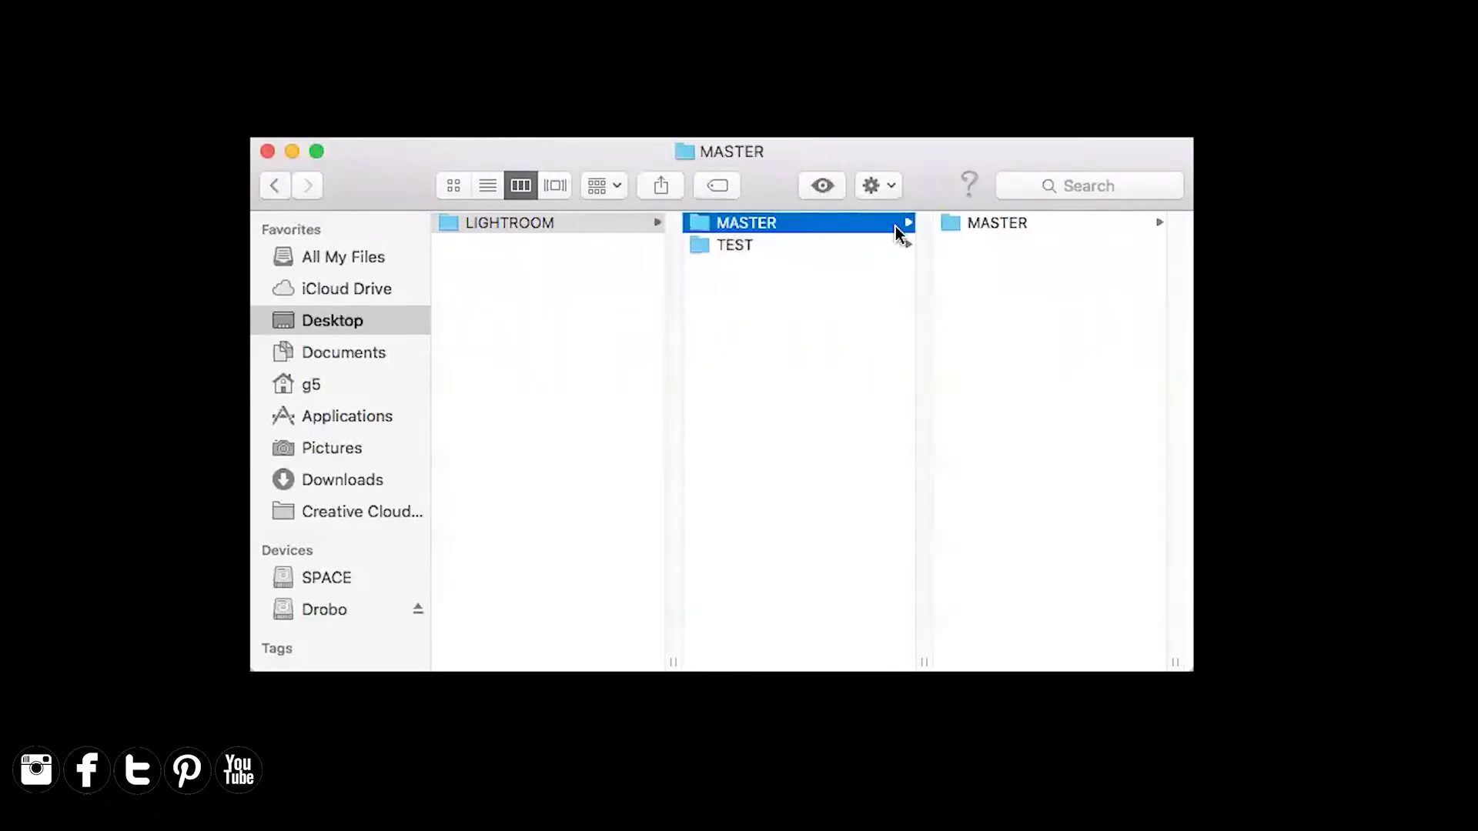
click(1015, 223)
click(768, 245)
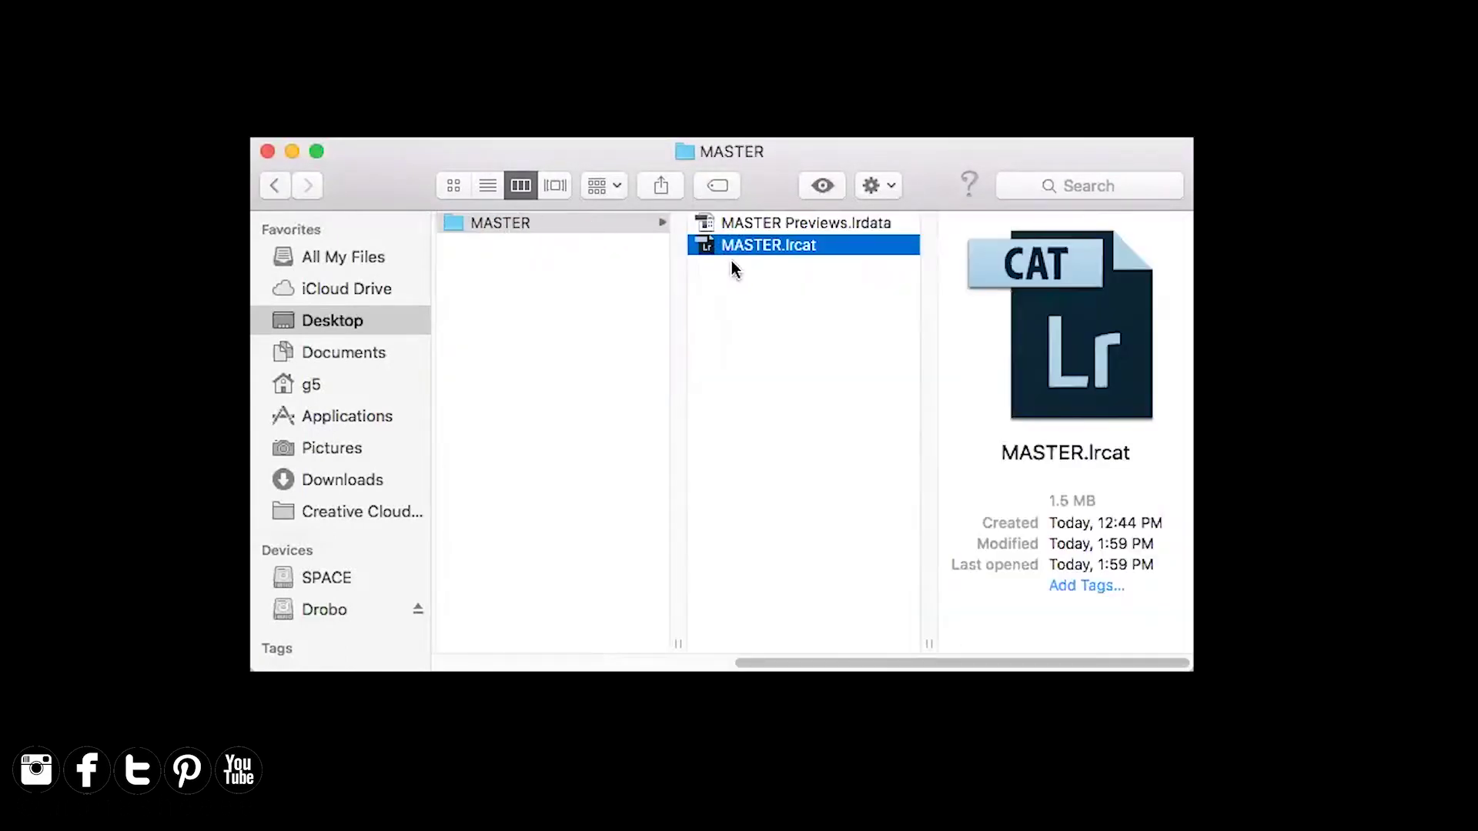
click(760, 220)
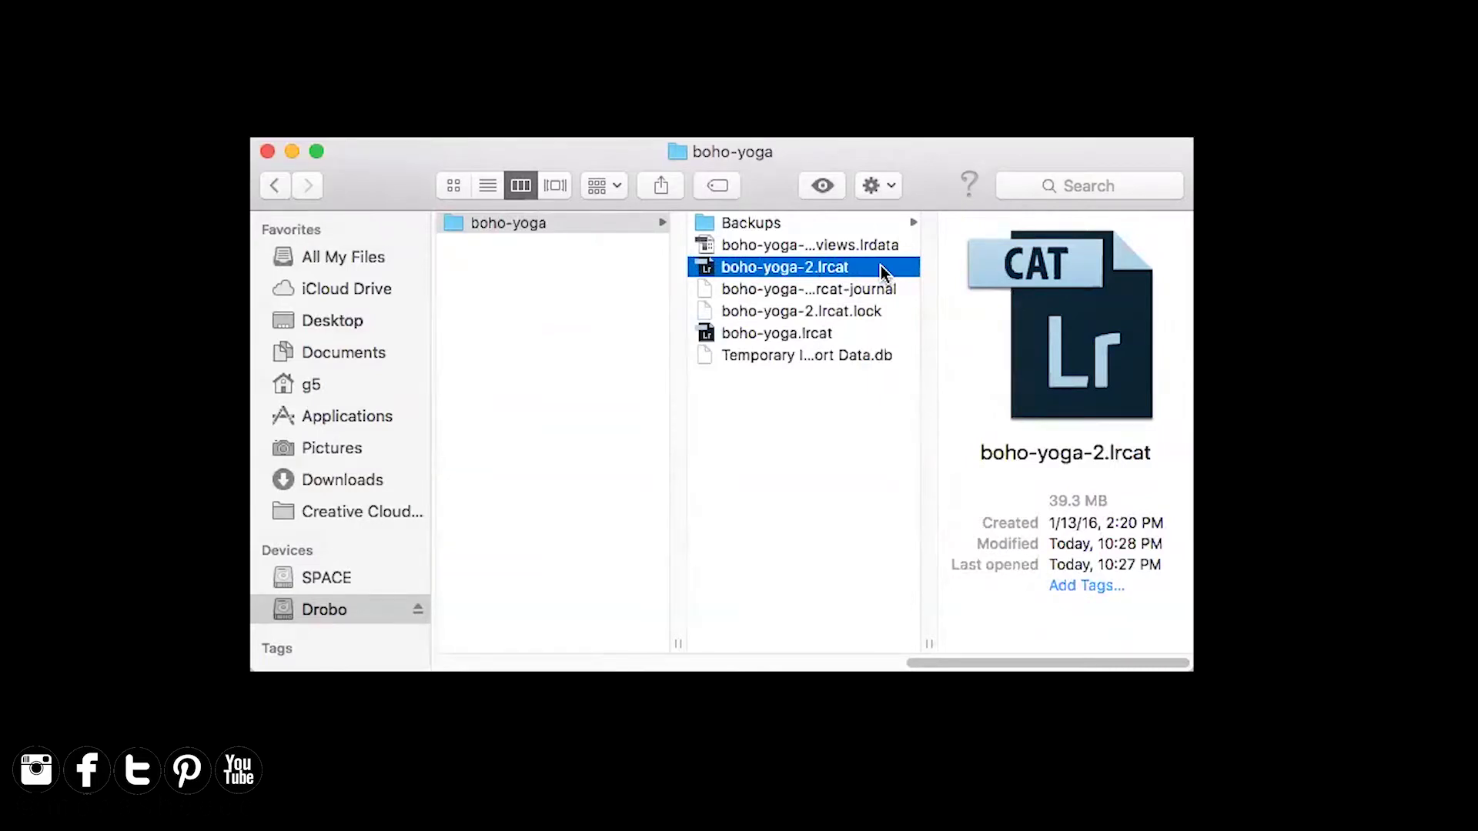
double_click(795, 272)
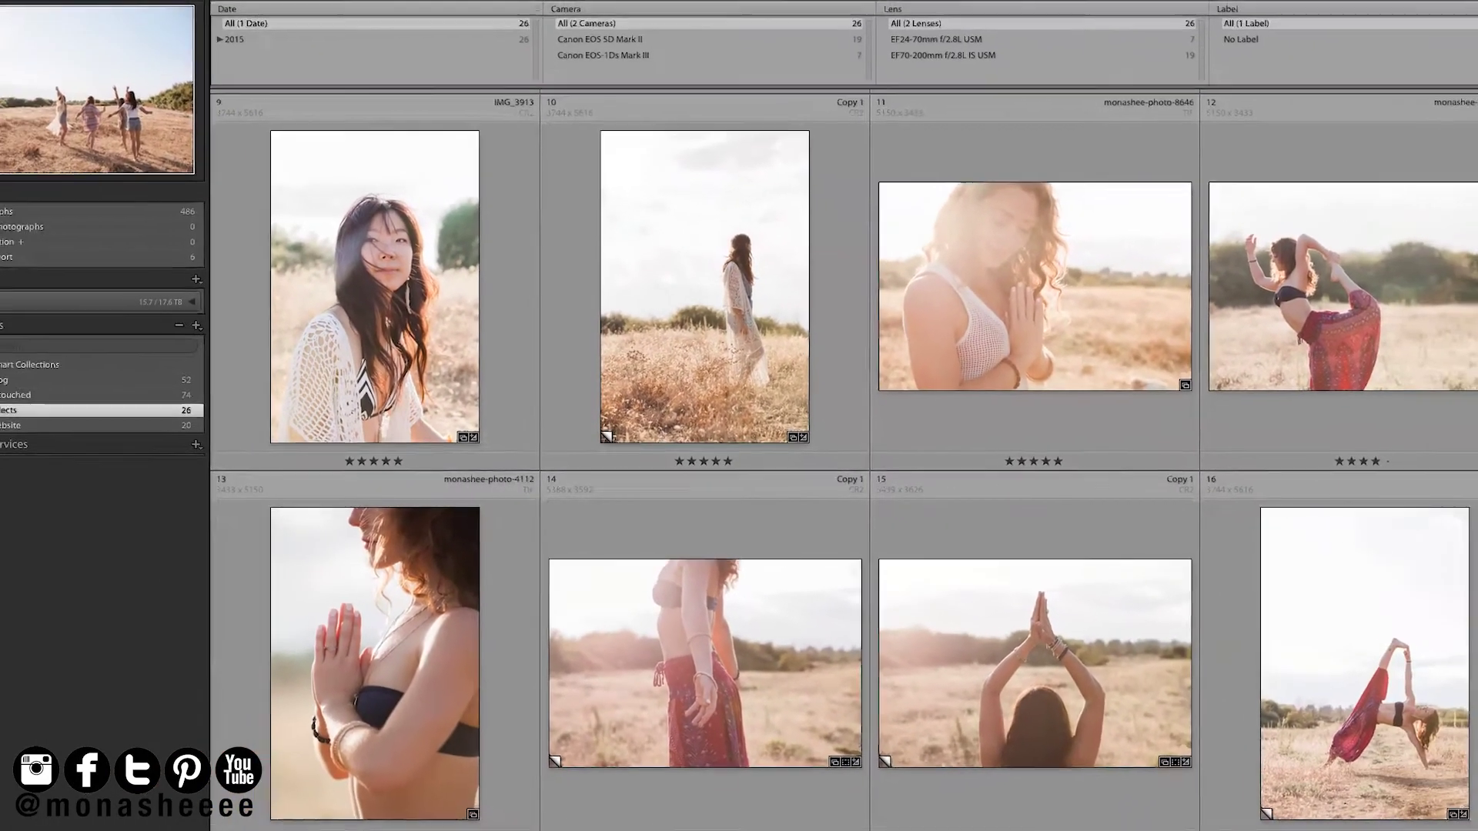
scroll(1454, 543, down, 10)
scroll(1378, 537, up, 12)
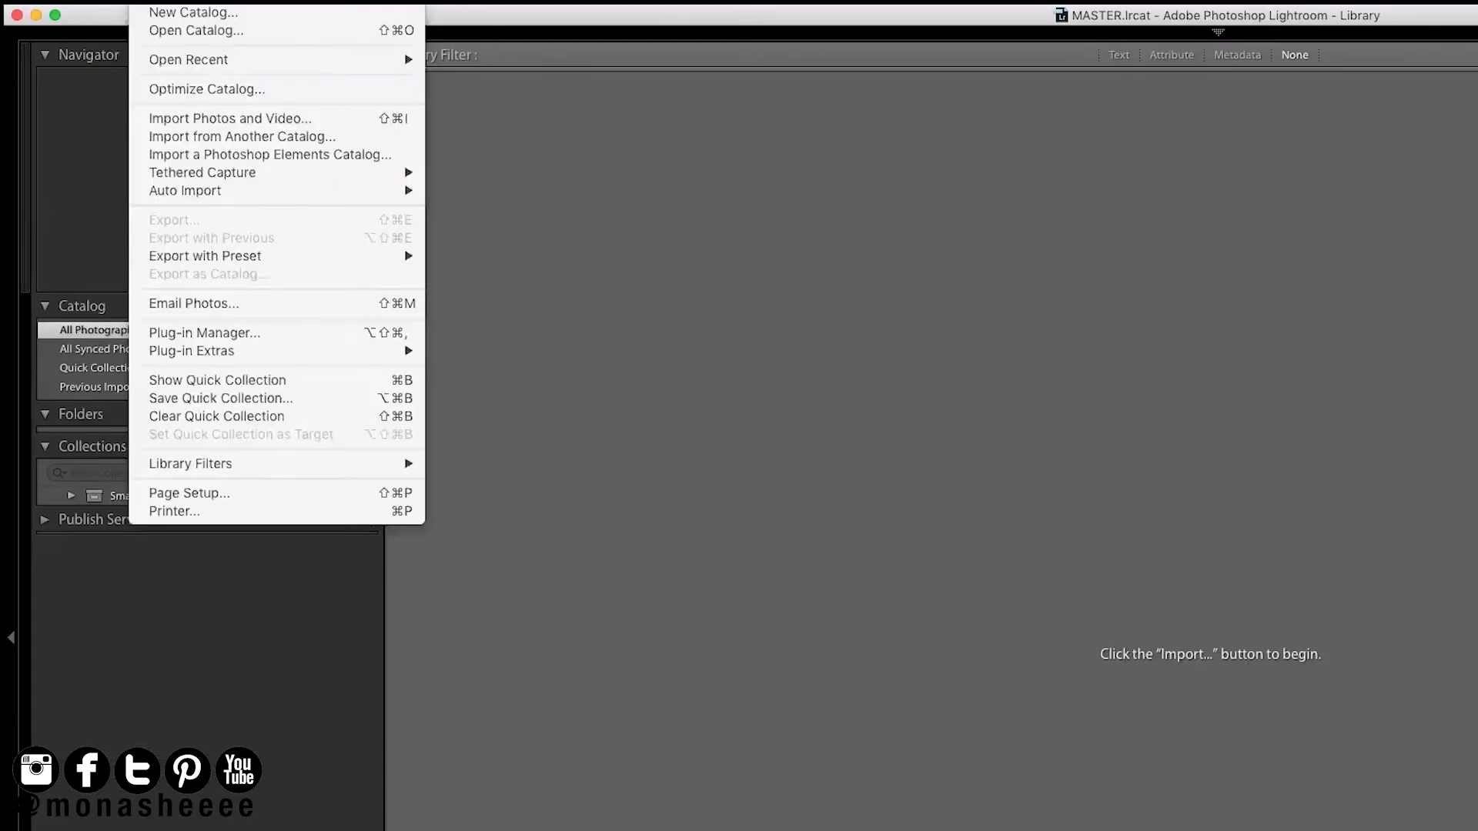
- Import from Another Catalog, choosing boho-yoga-2.lrcat in Drobo > MONASHEE > boho-yoga
click(153, 137)
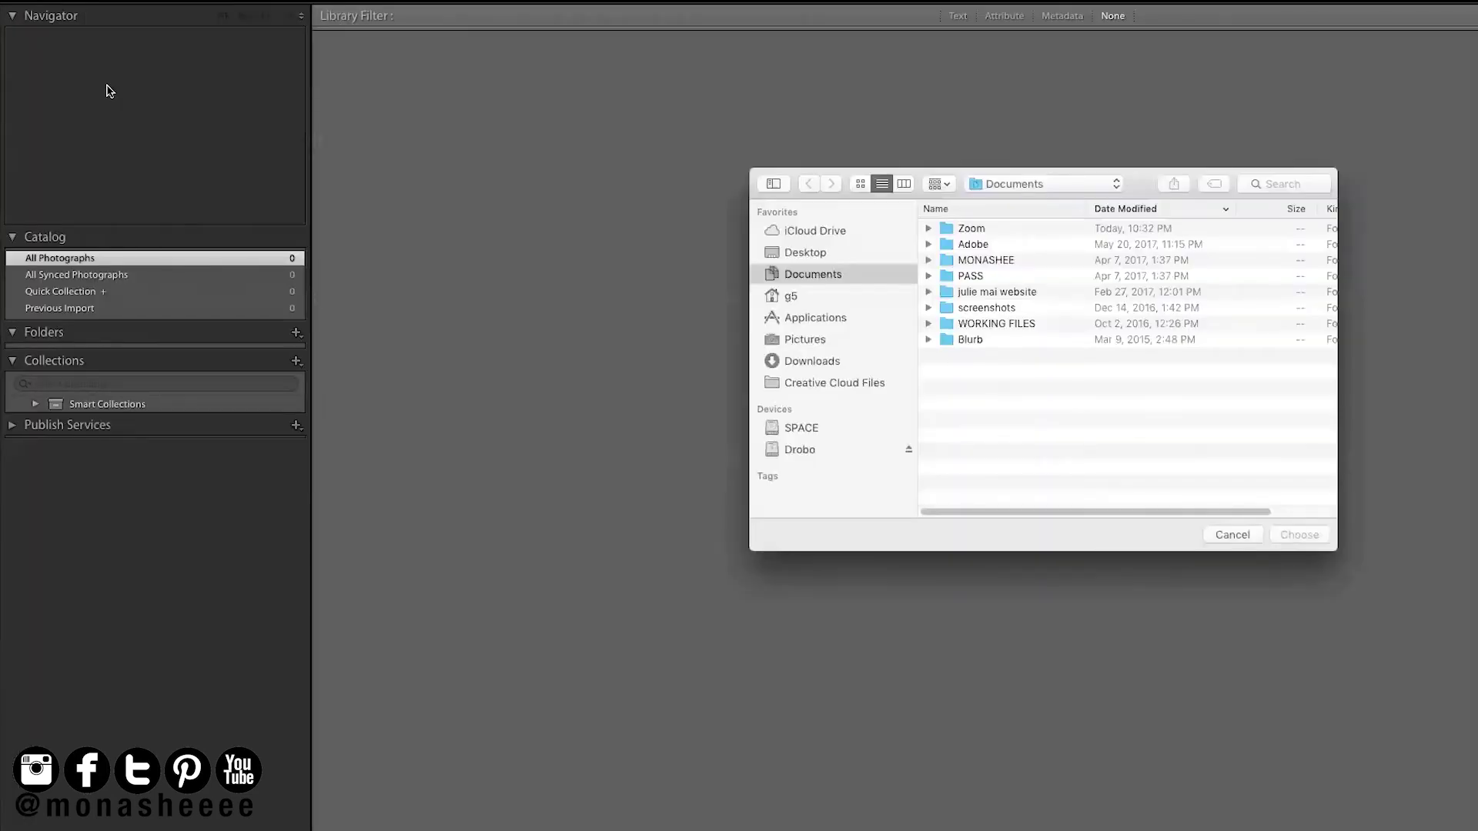
click(840, 451)
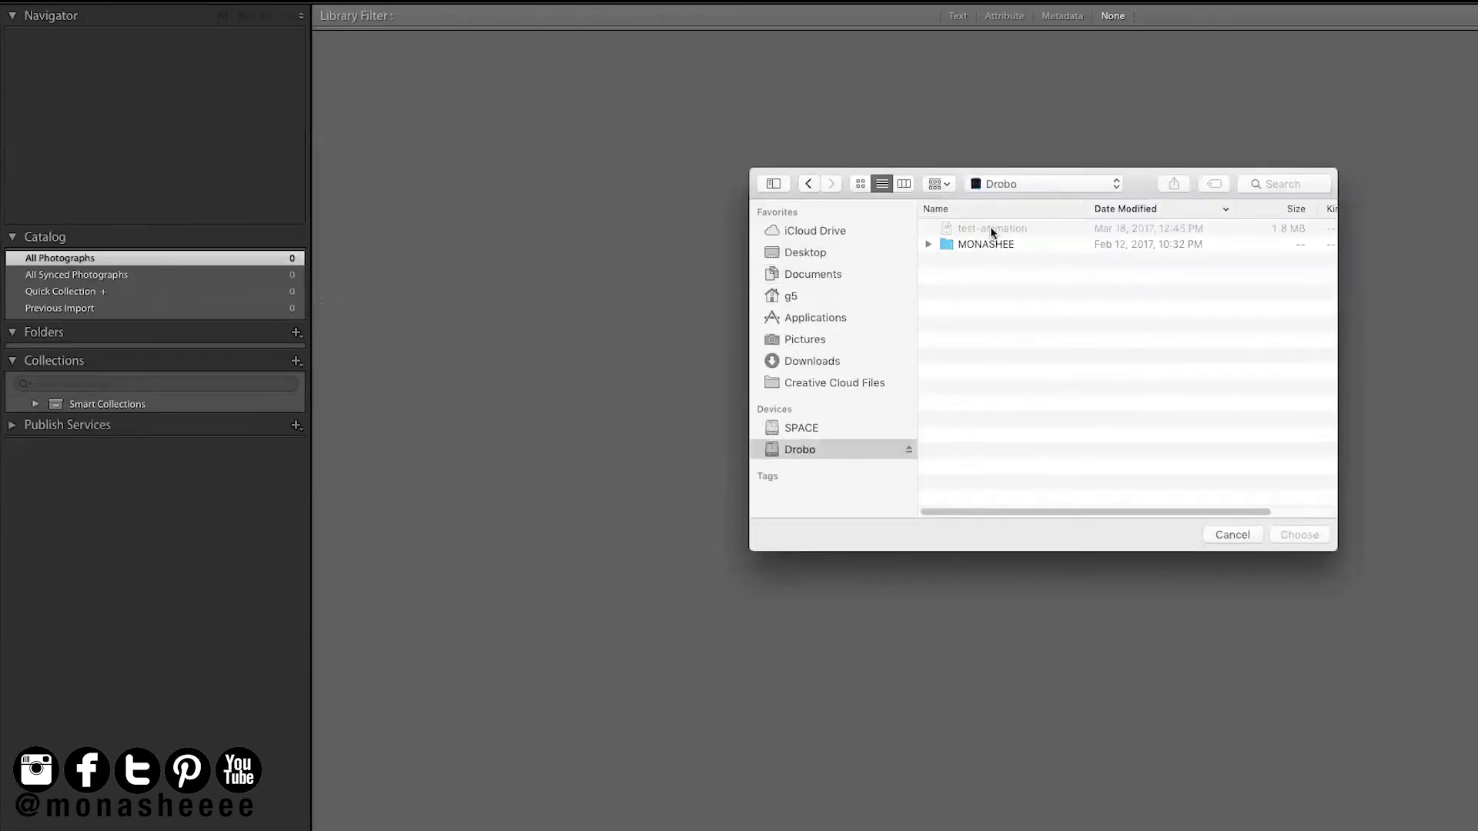
click(999, 246)
double_click(1003, 245)
double_click(1069, 267)
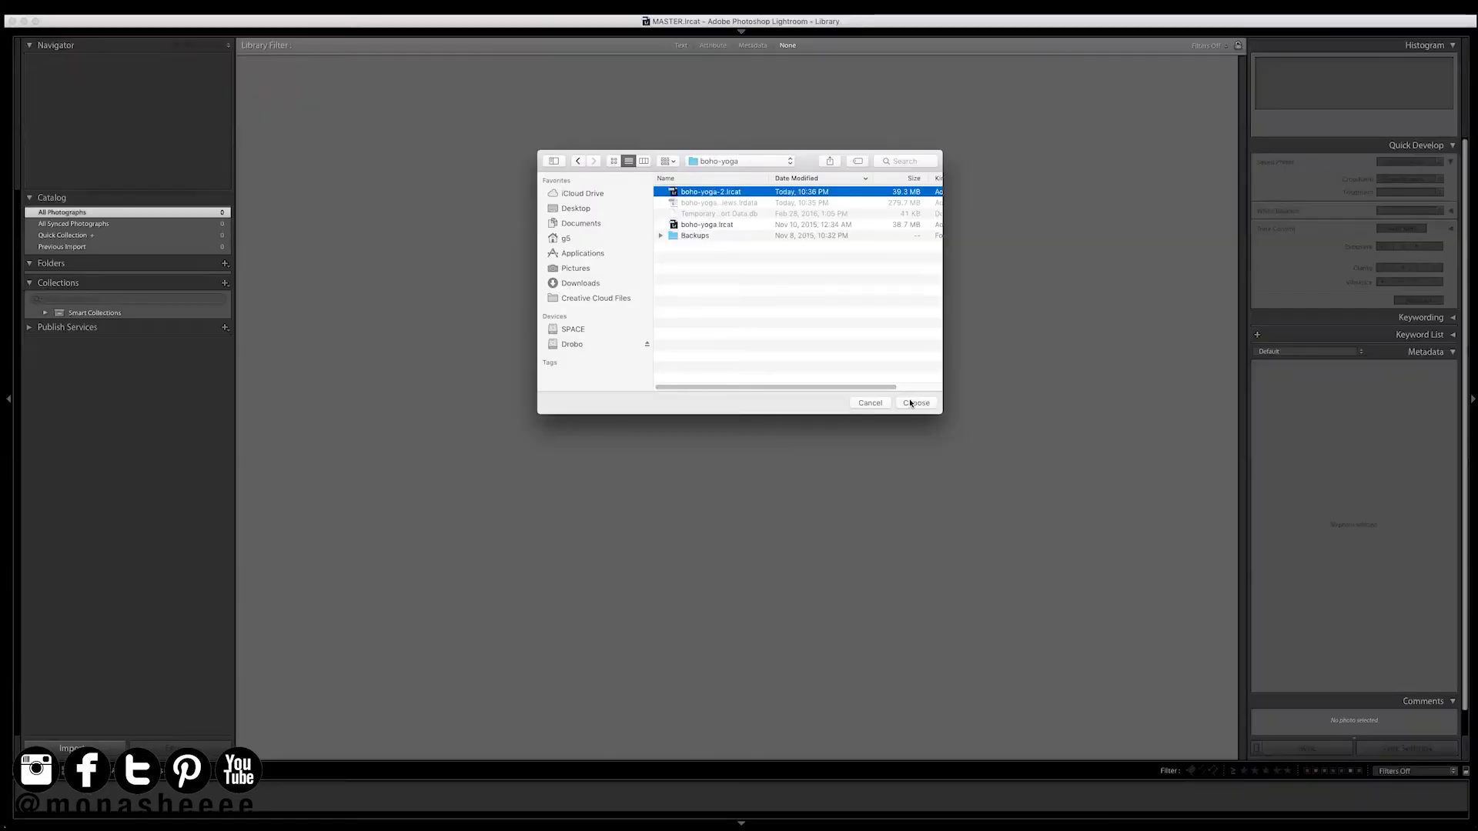
click(915, 402)
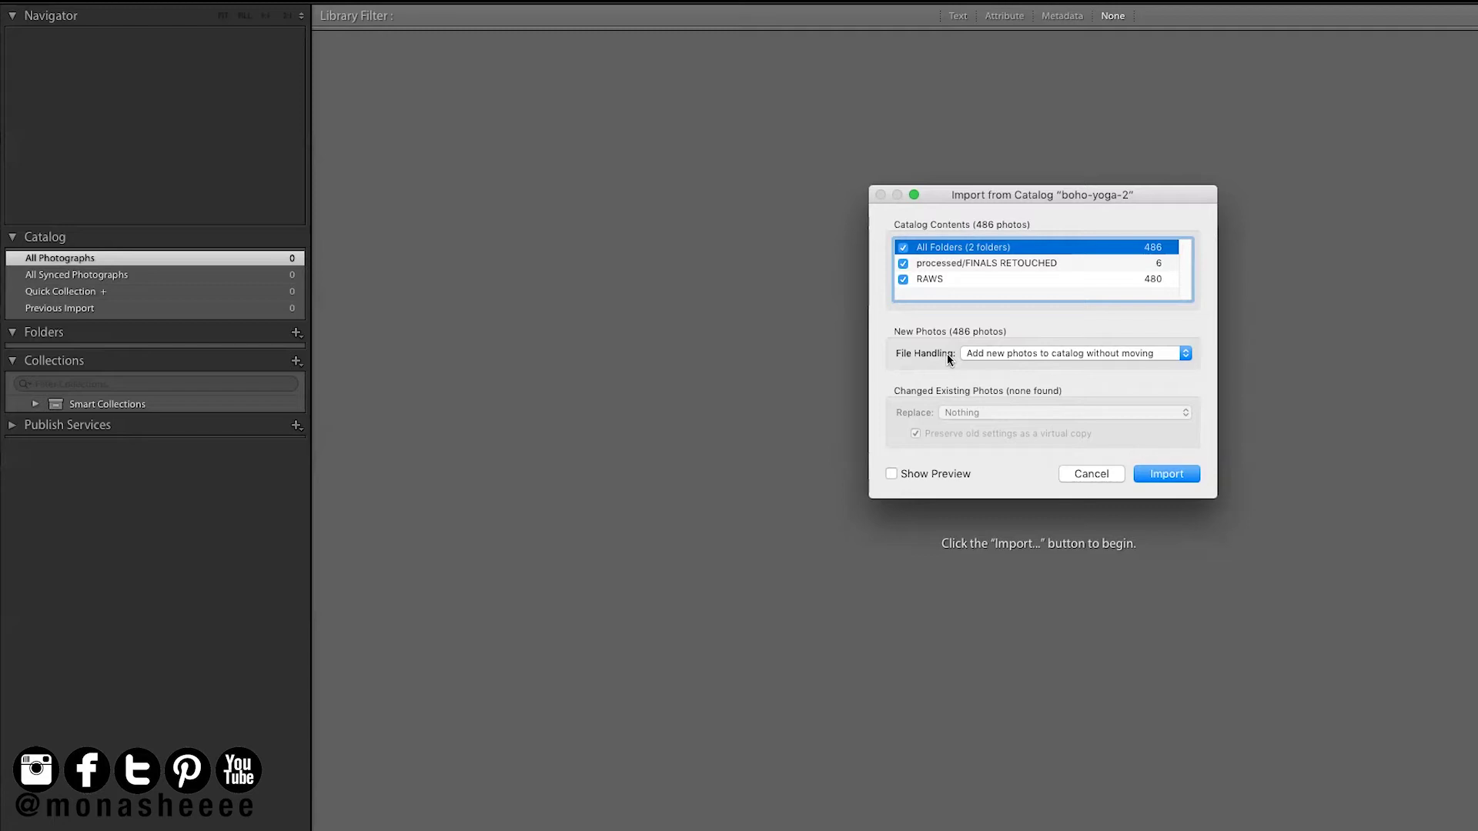
click(1005, 354)
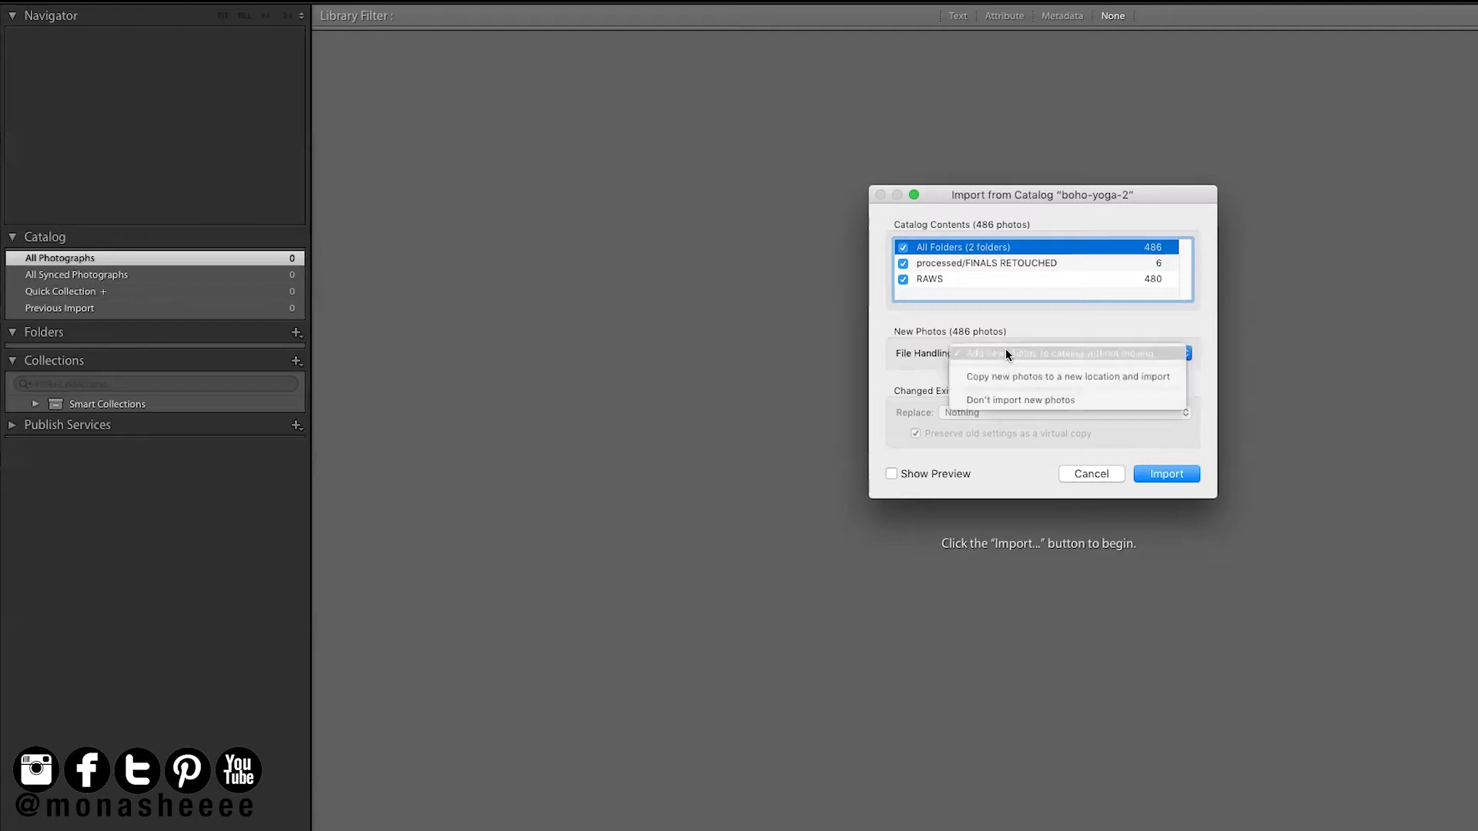
click(1053, 333)
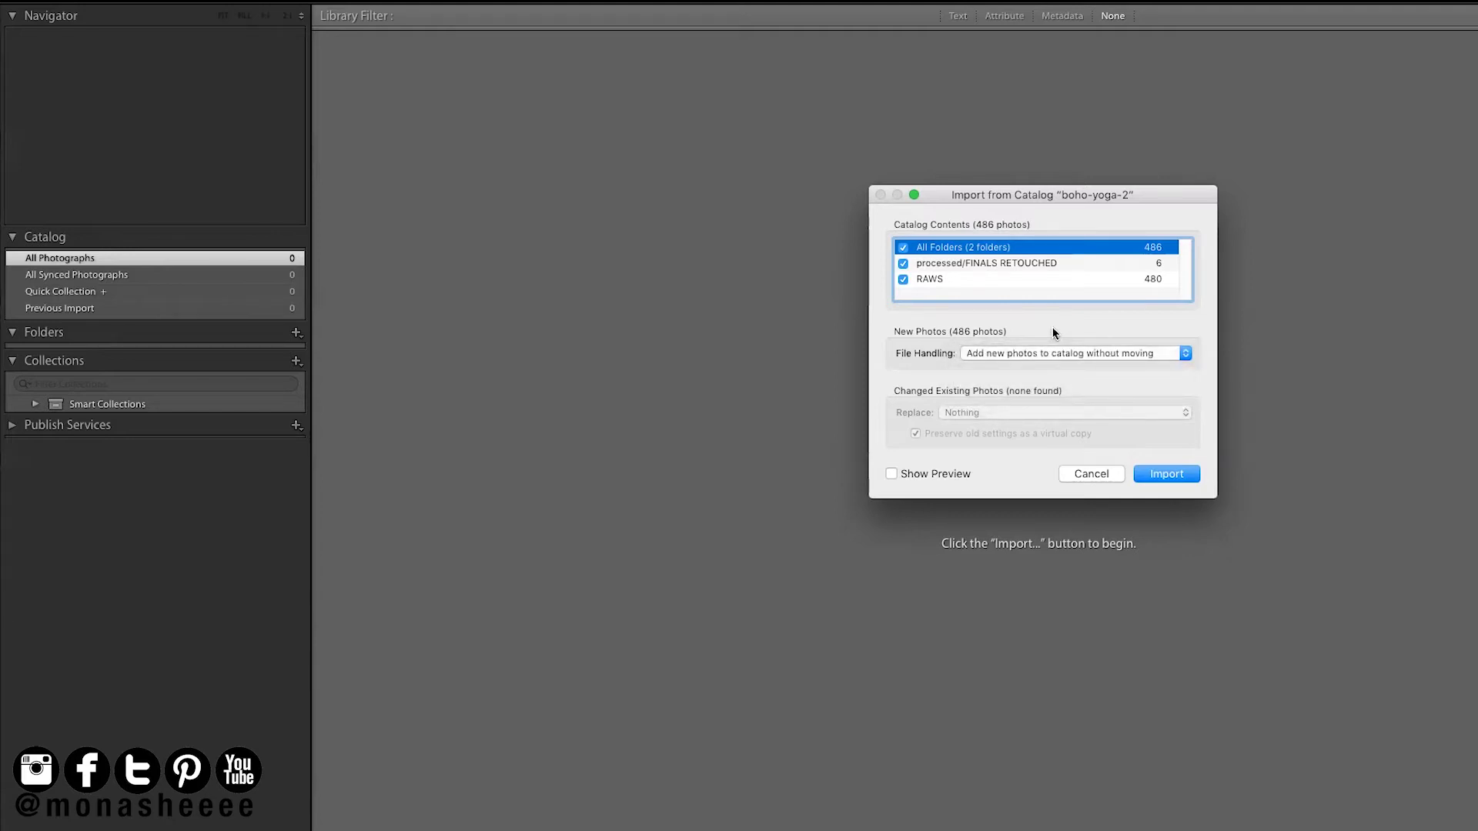
click(1051, 353)
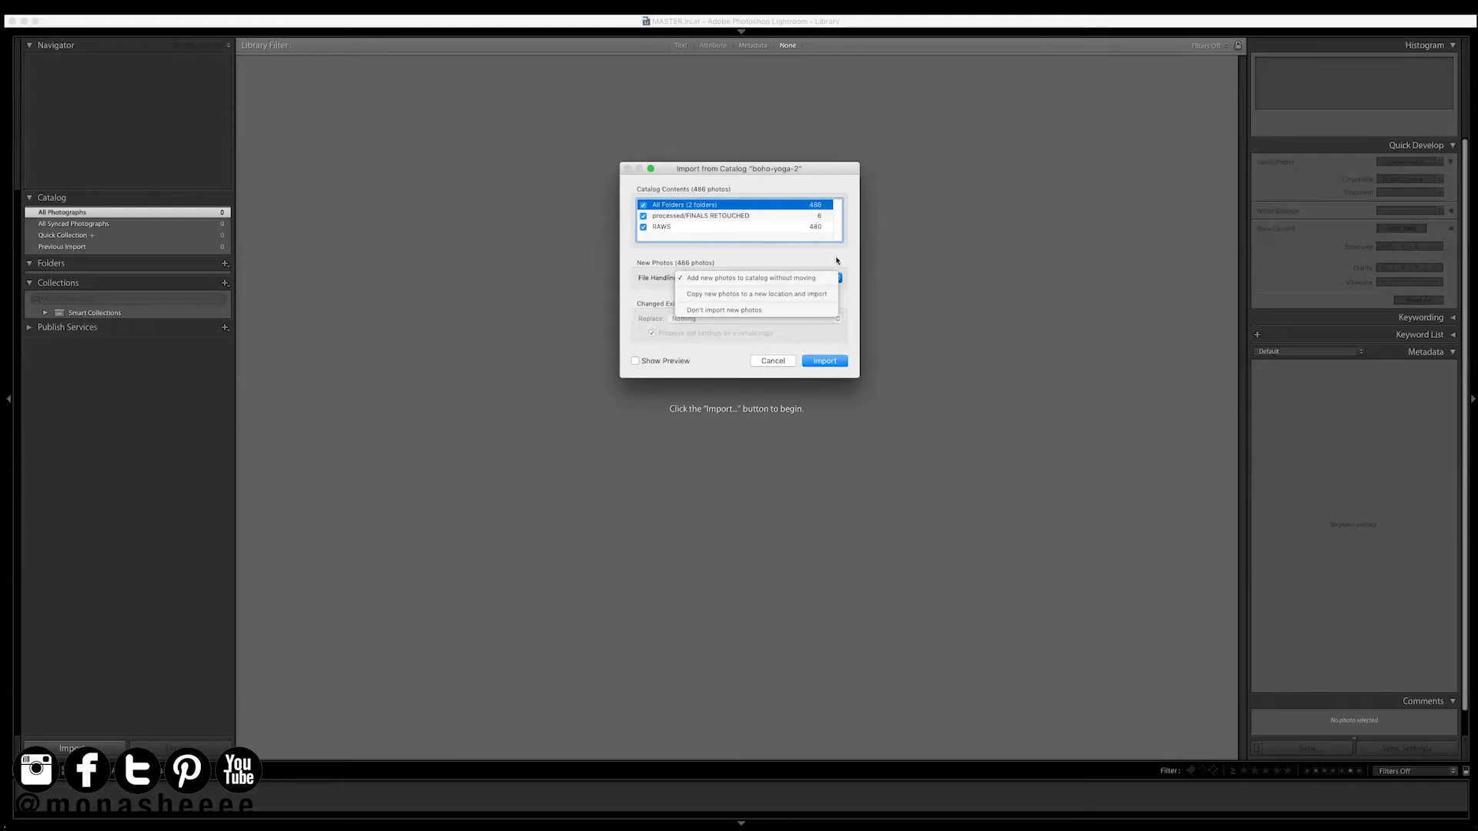
click(796, 262)
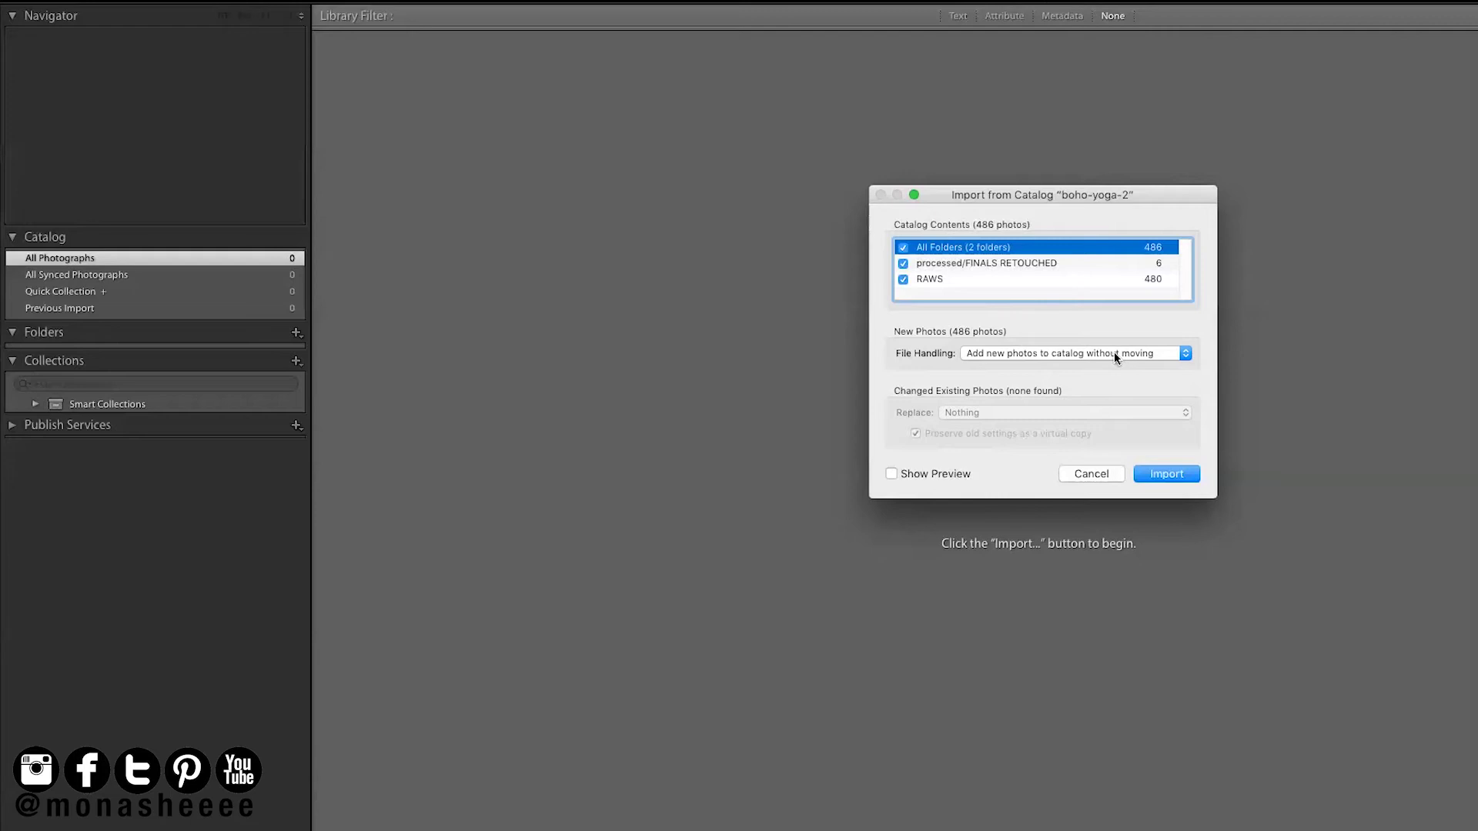
- Import boho-yoga-2's 486 photos, then inspect the retouched and selects collections, including photos 10 and 11
click(1172, 472)
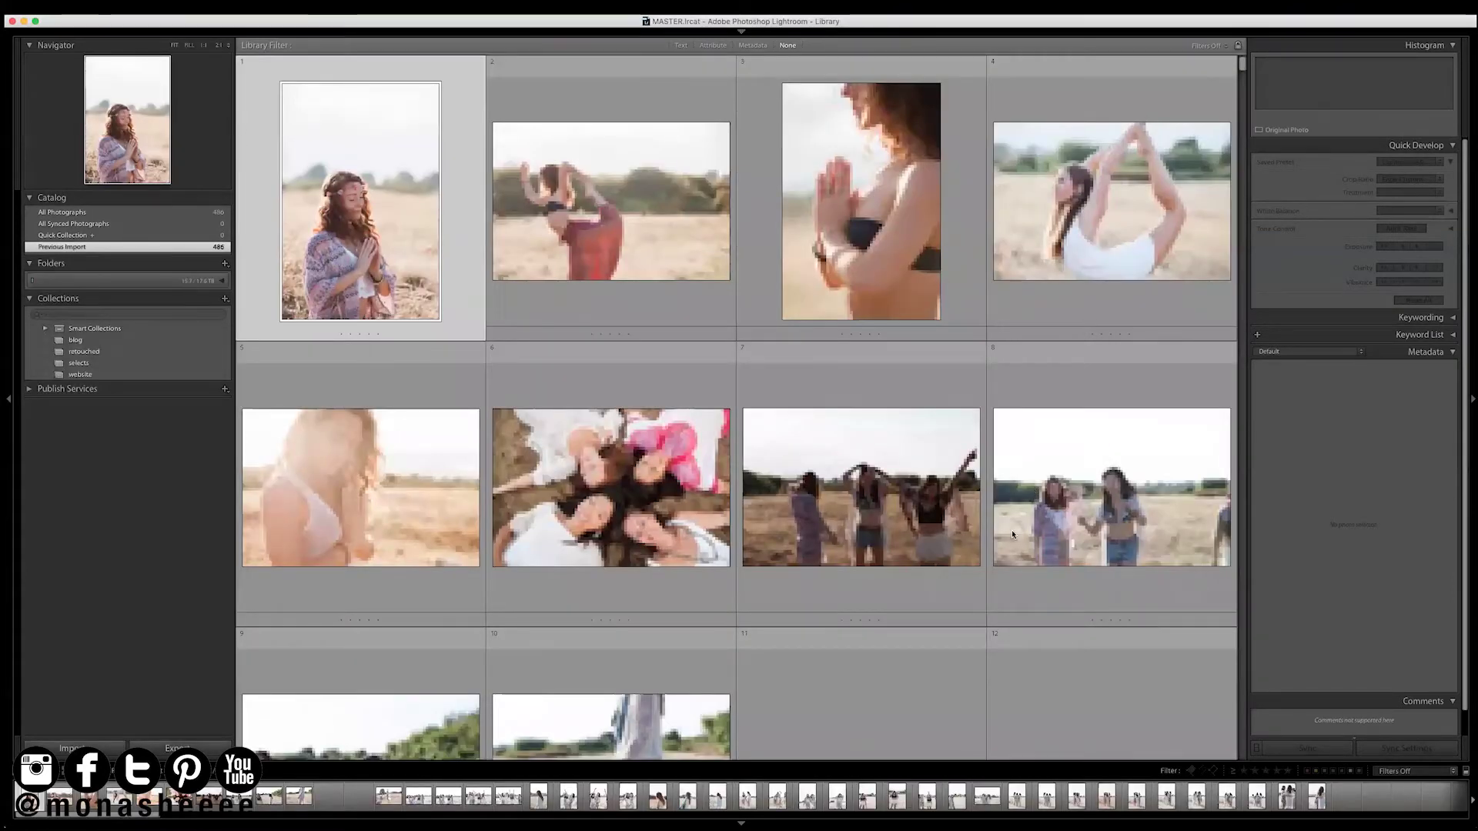
scroll(1012, 529, down, 15)
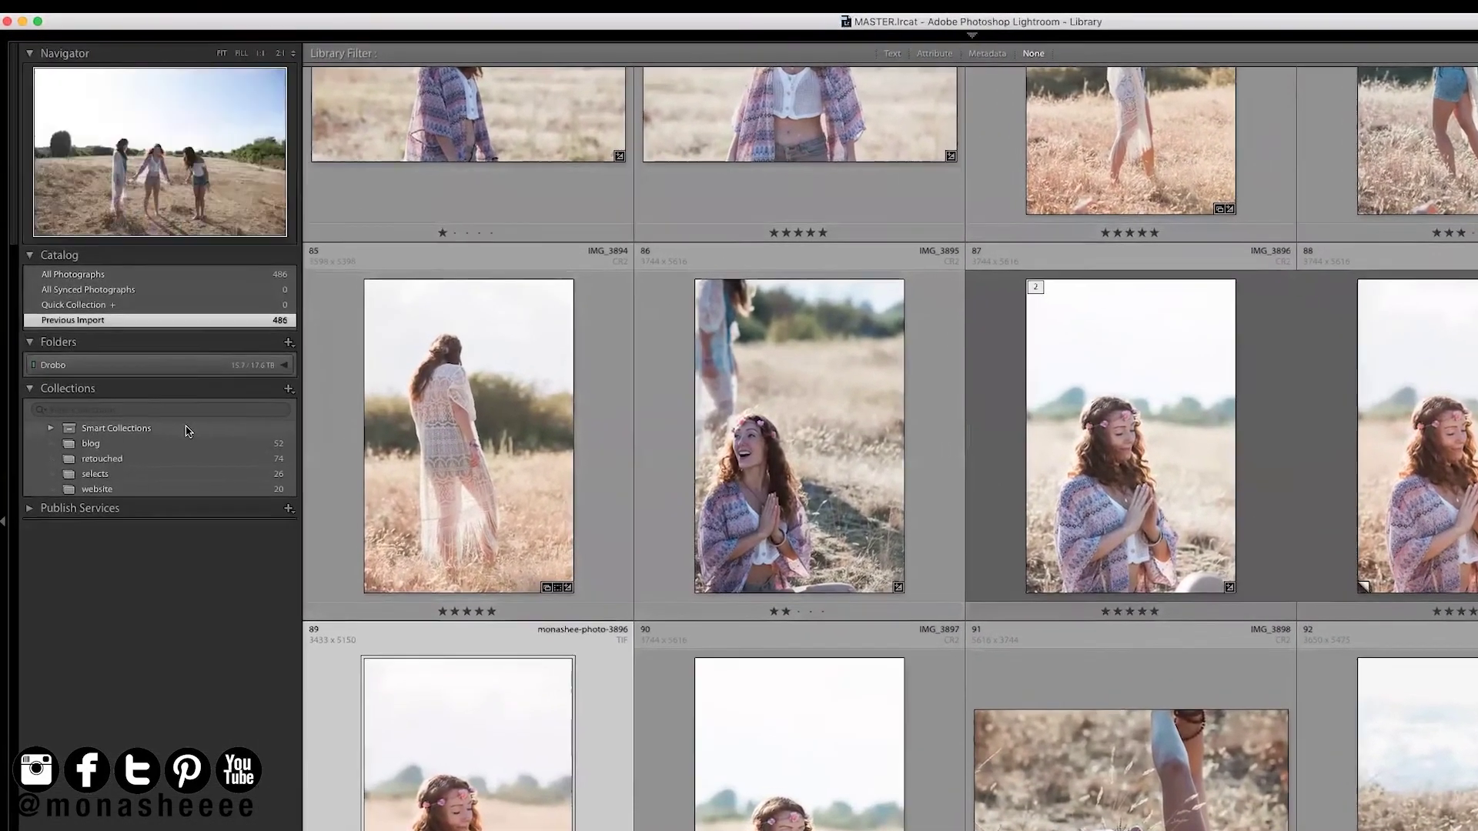
click(112, 460)
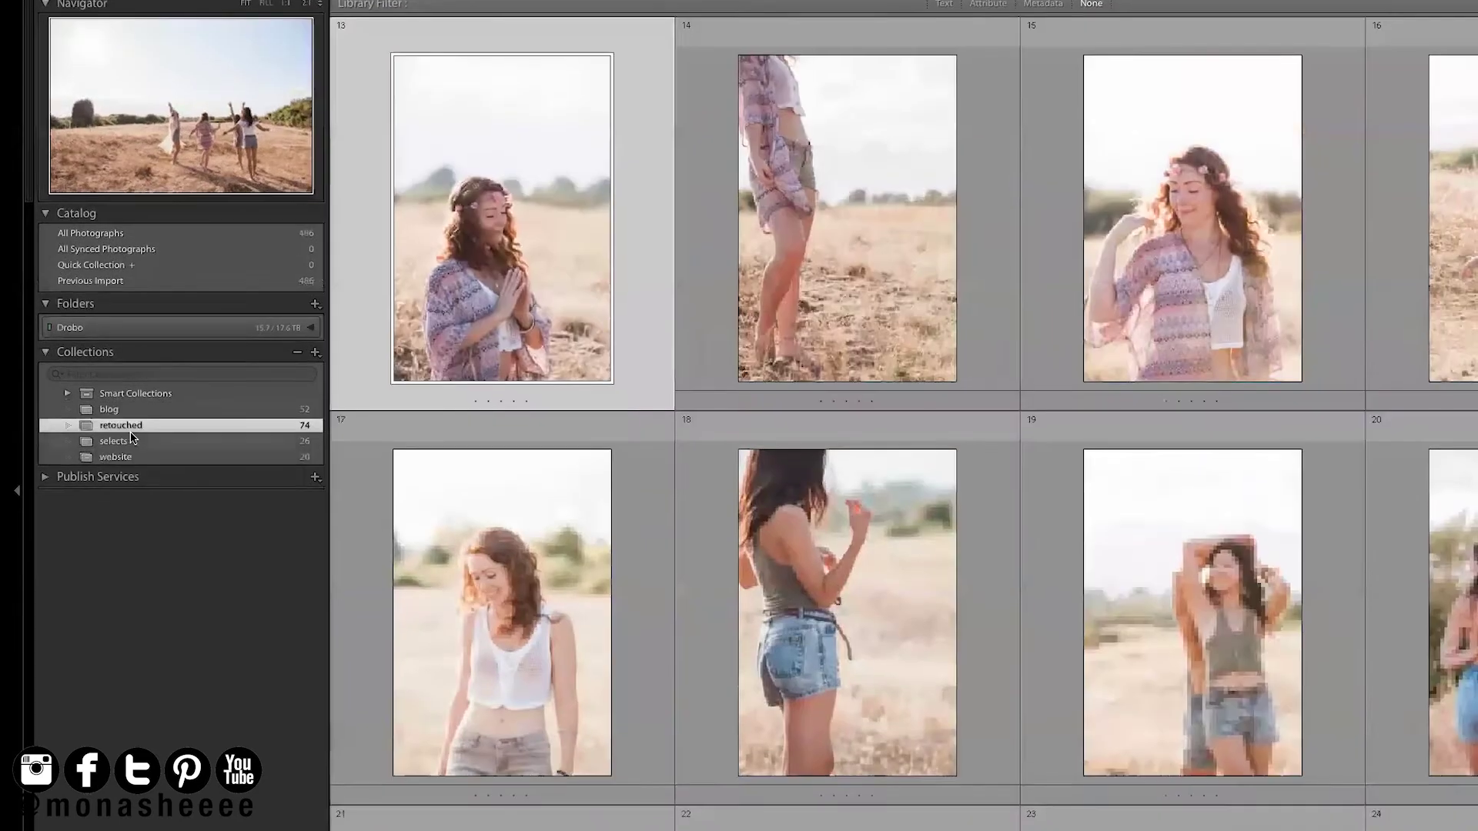
click(131, 441)
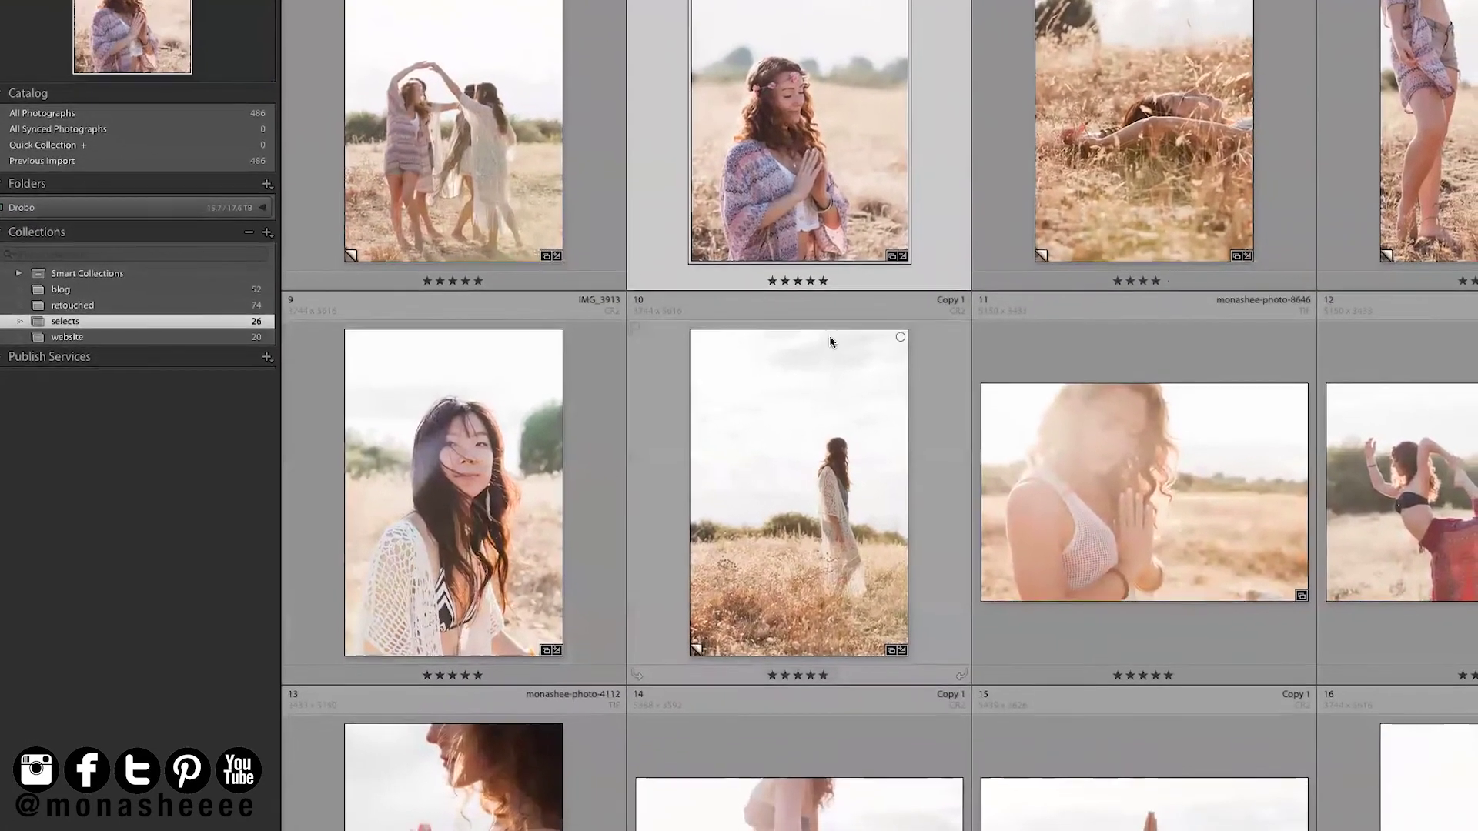
click(742, 621)
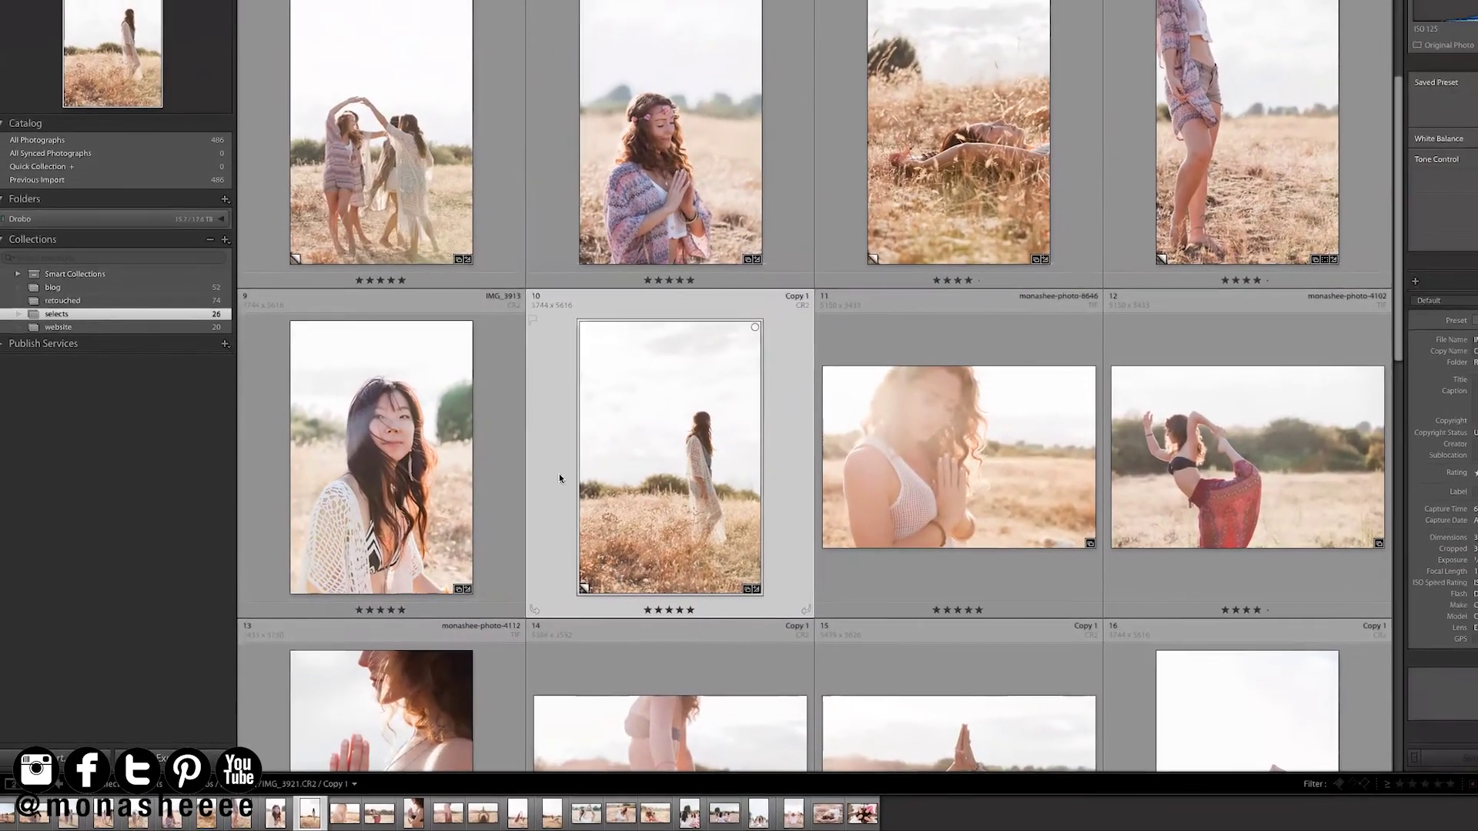
click(993, 400)
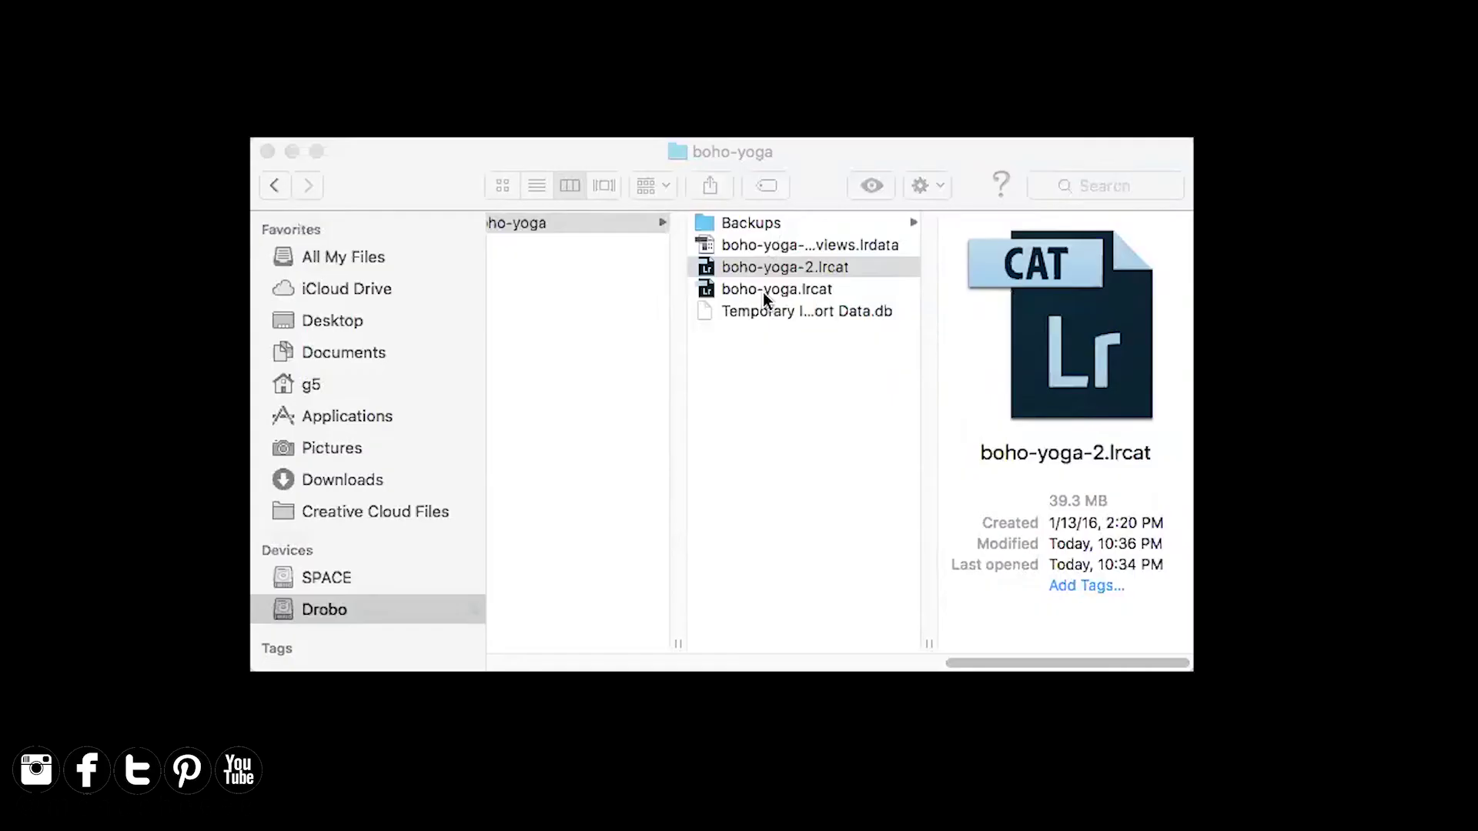
scroll(924, 306, left, 10)
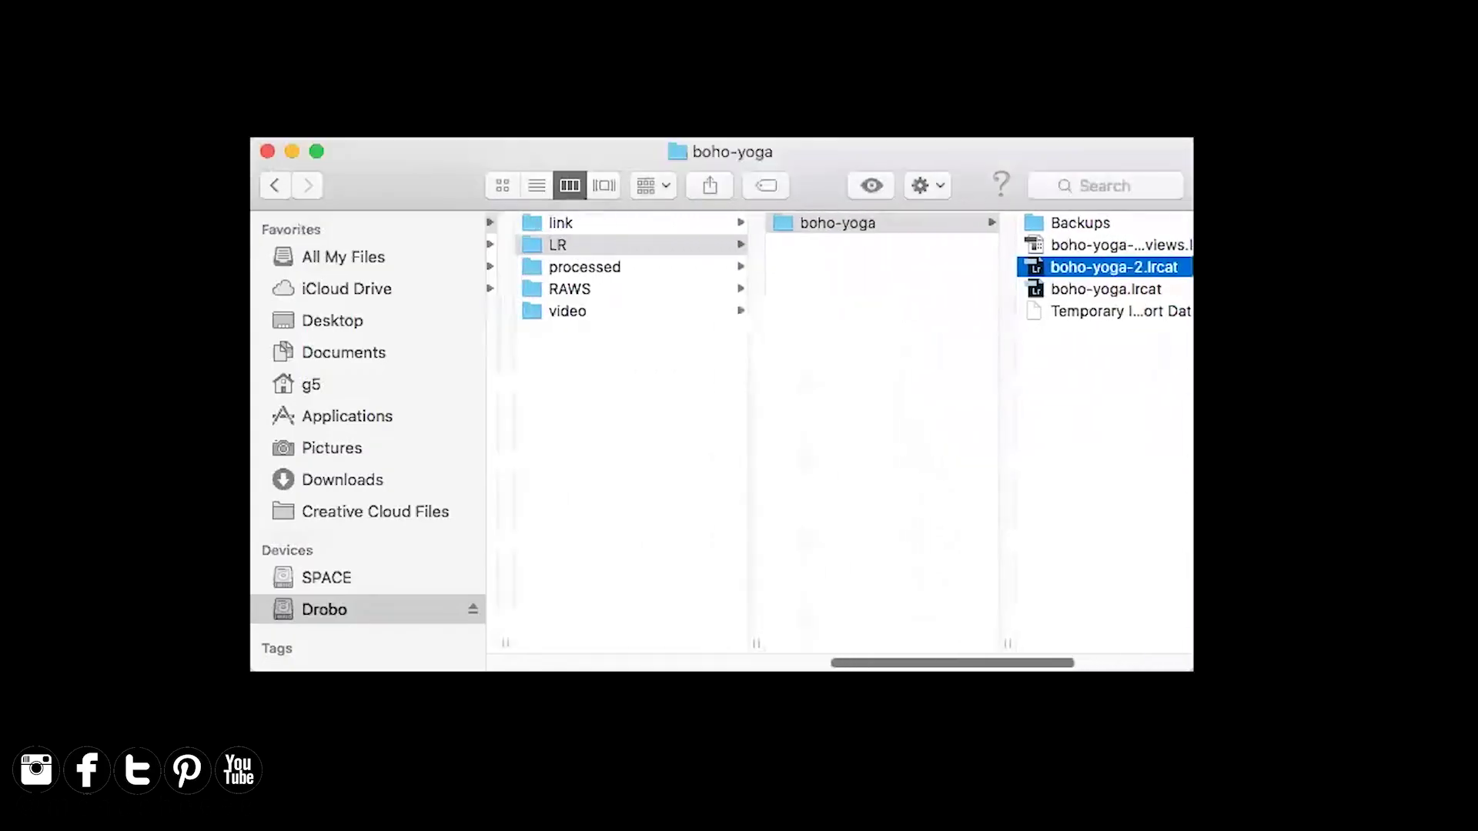
click(958, 290)
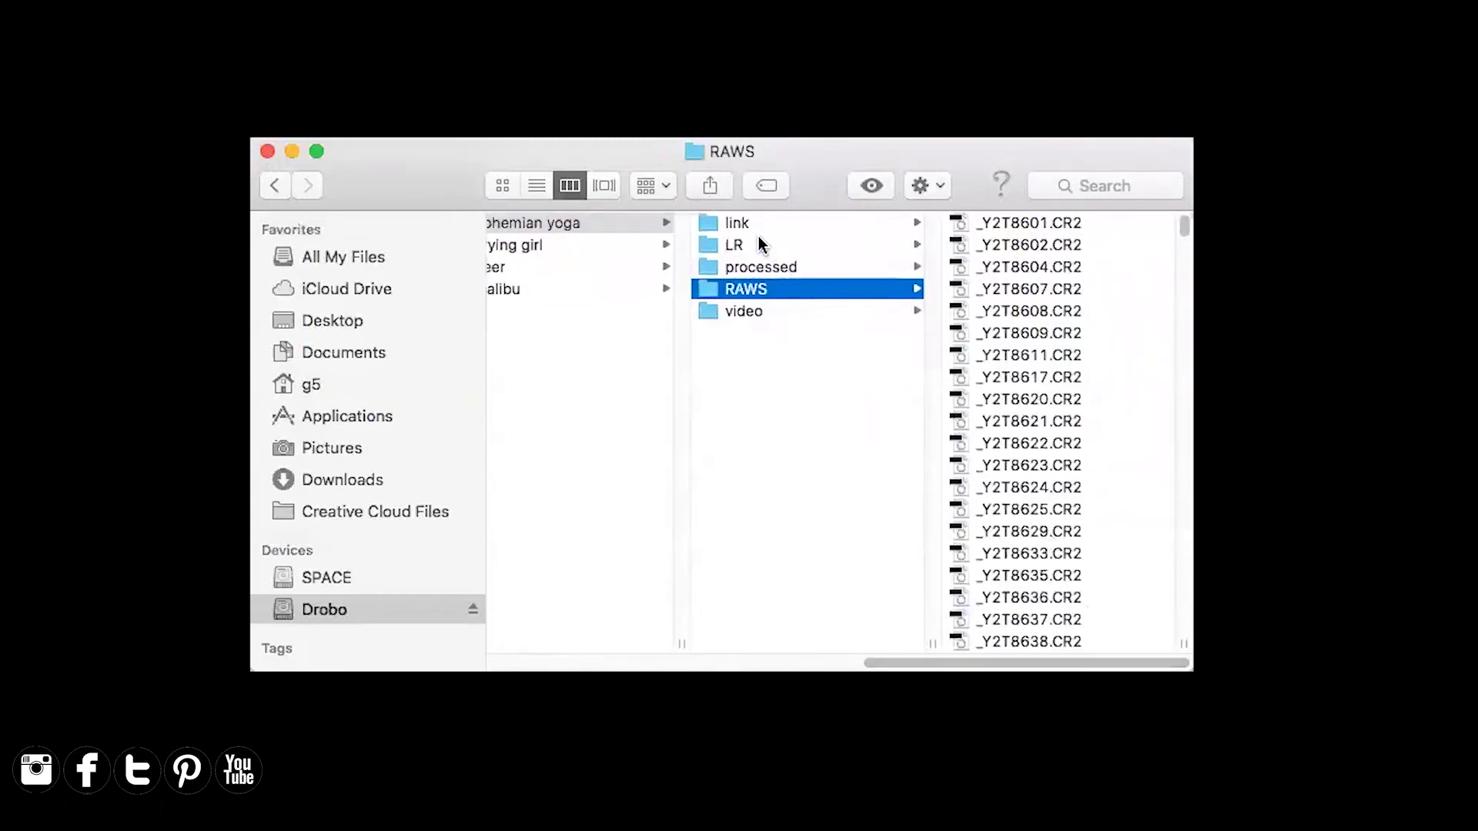
click(758, 245)
click(1016, 223)
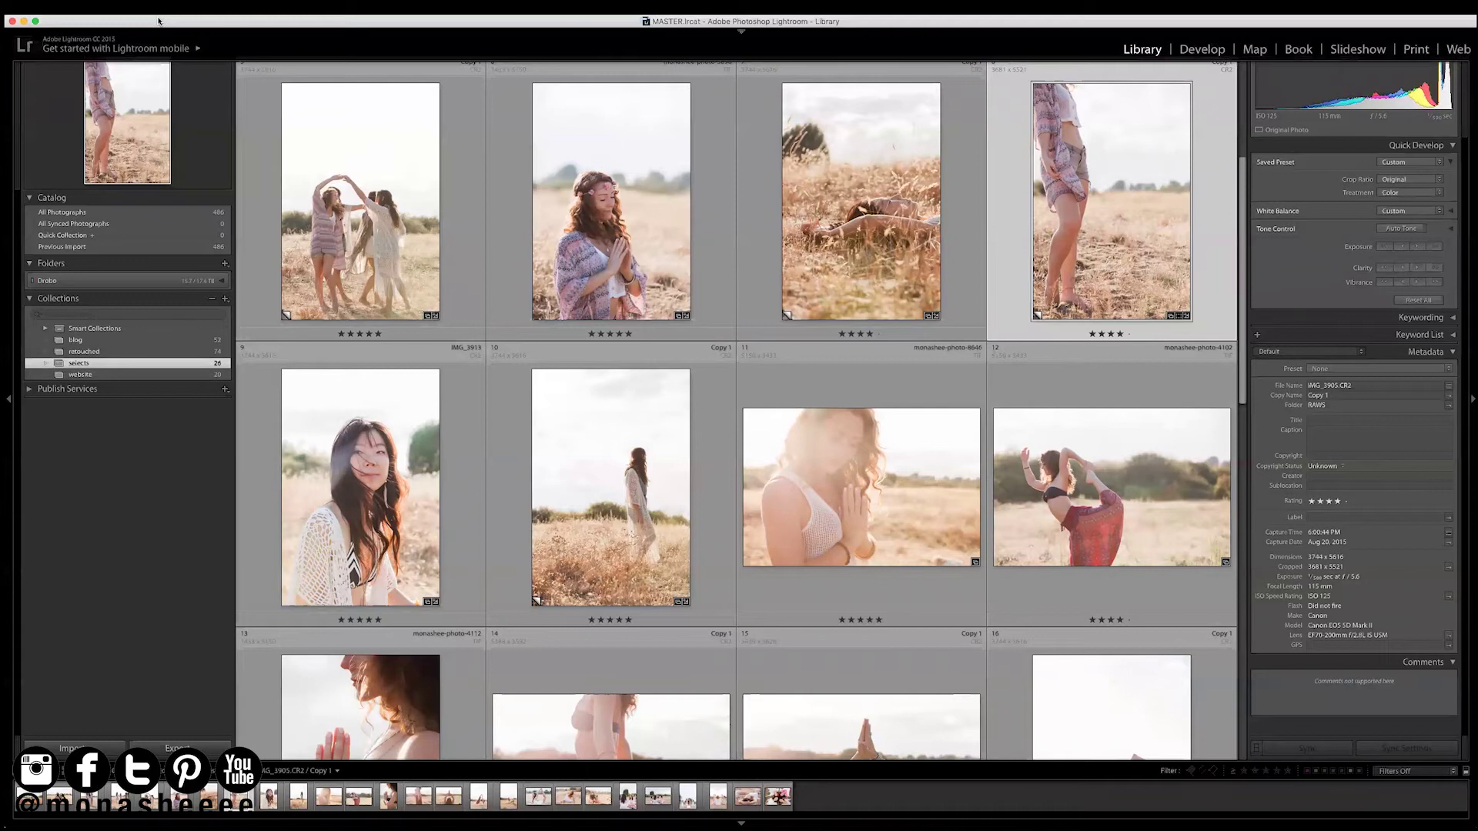
- In Catalog Settings, set Back up catalog to 'Every time Lightroom exits'
click(59, 10)
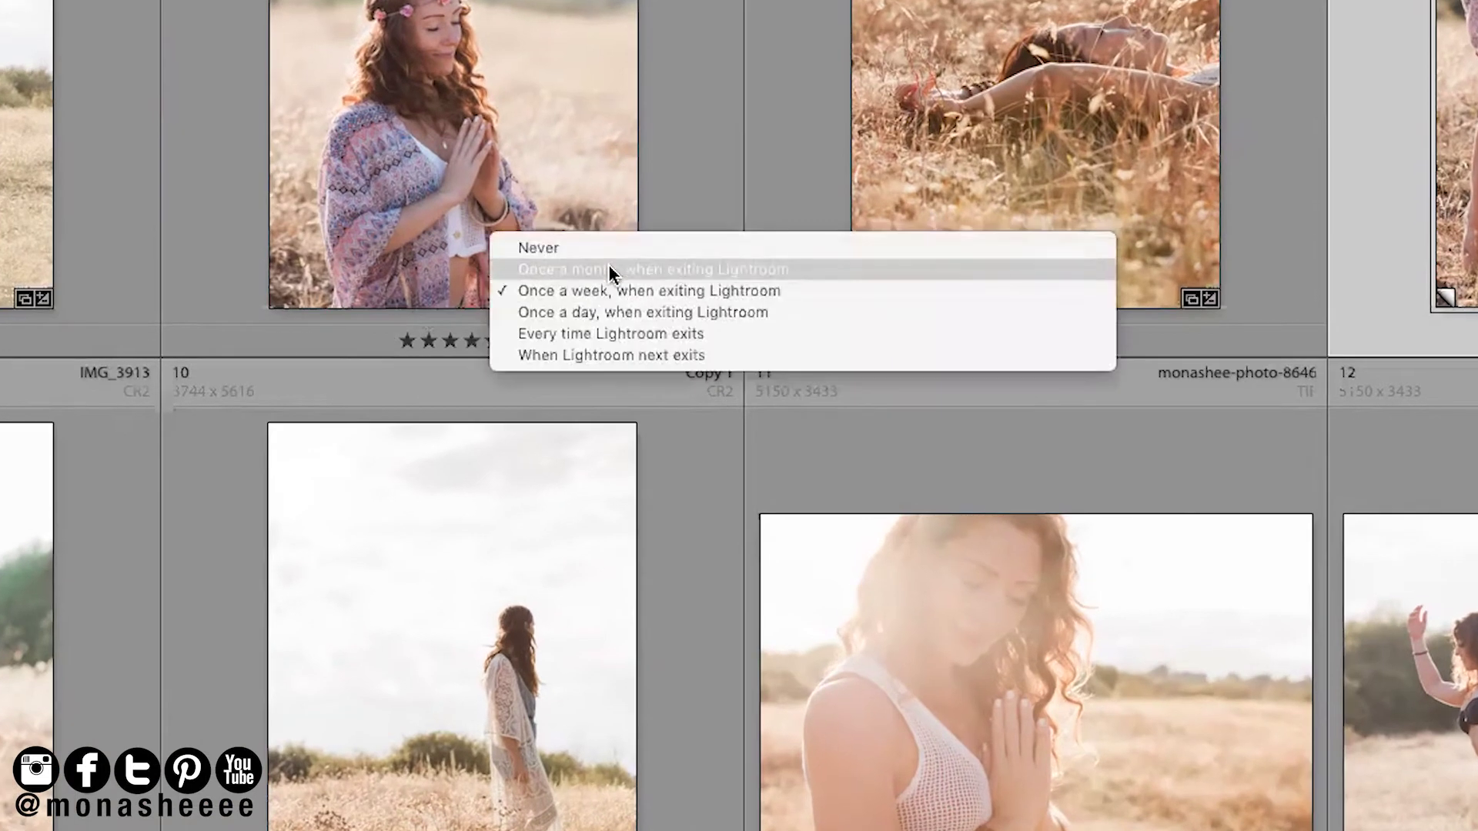
click(597, 334)
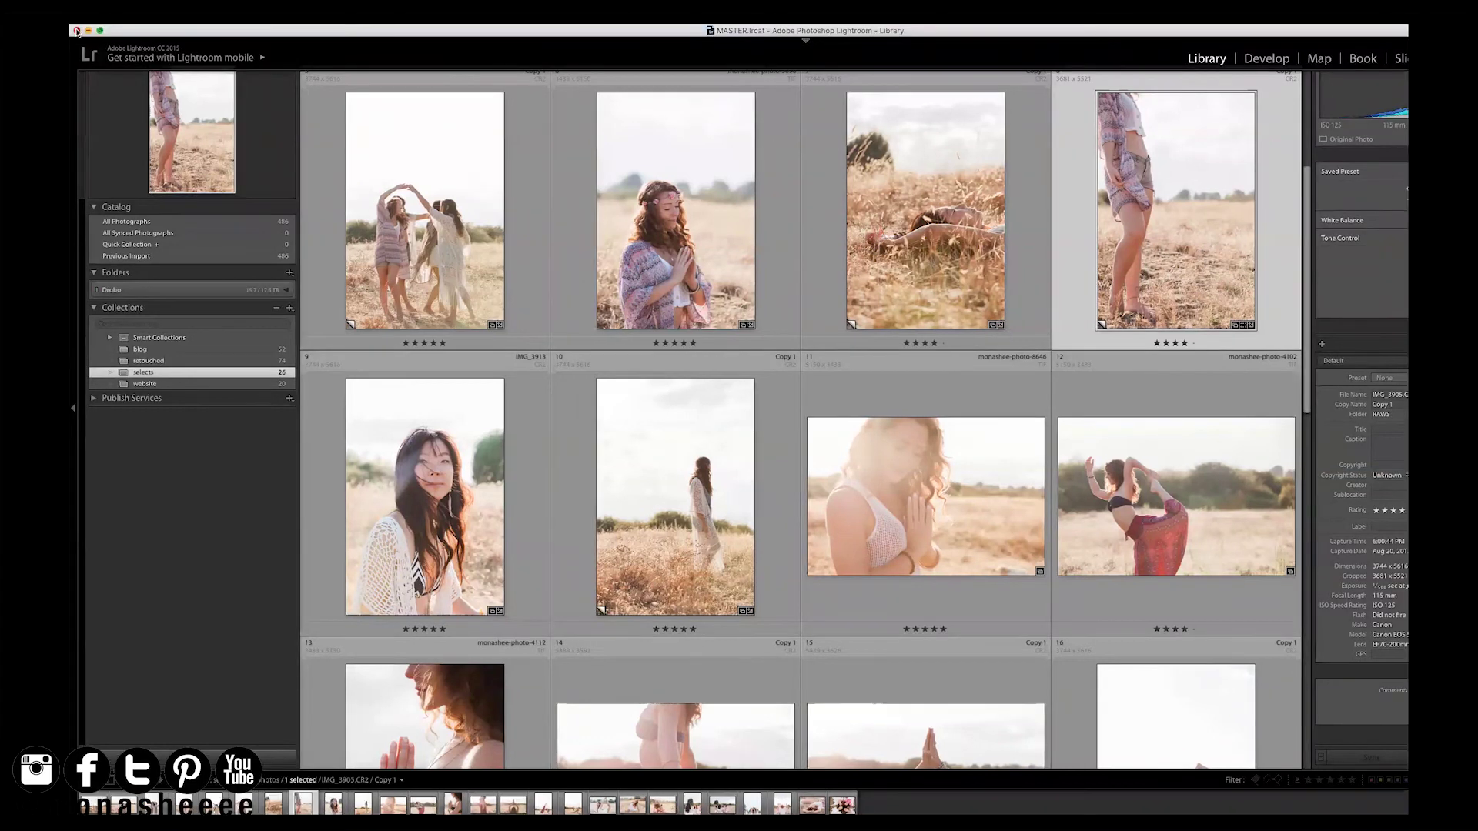
- Quit Lightroom so the MASTER catalog backup runs
click(76, 31)
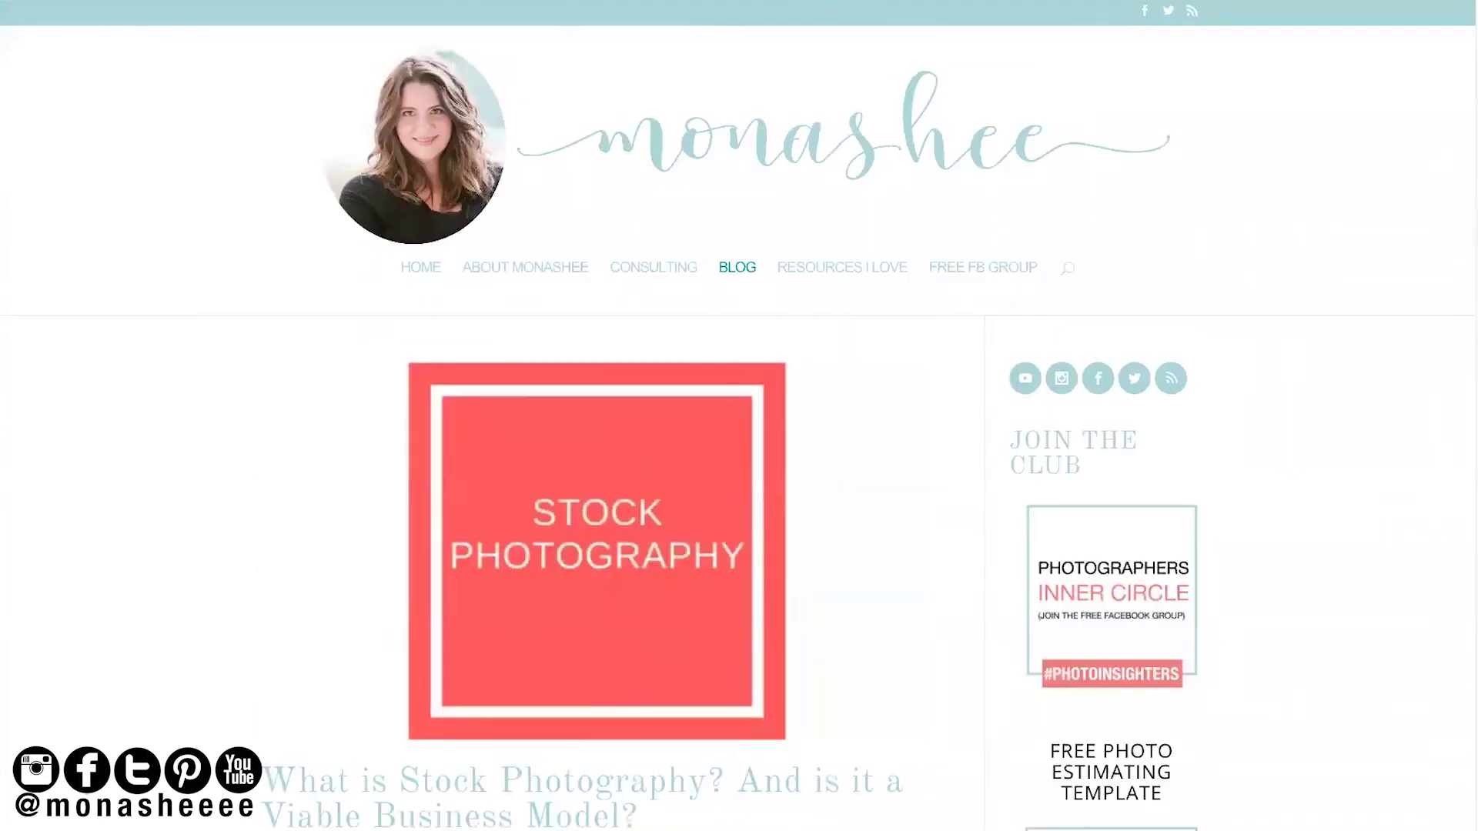
- Scroll the monashee blog down to the 'What is Stock Photography?' post
scroll(1471, 125, down, 6)
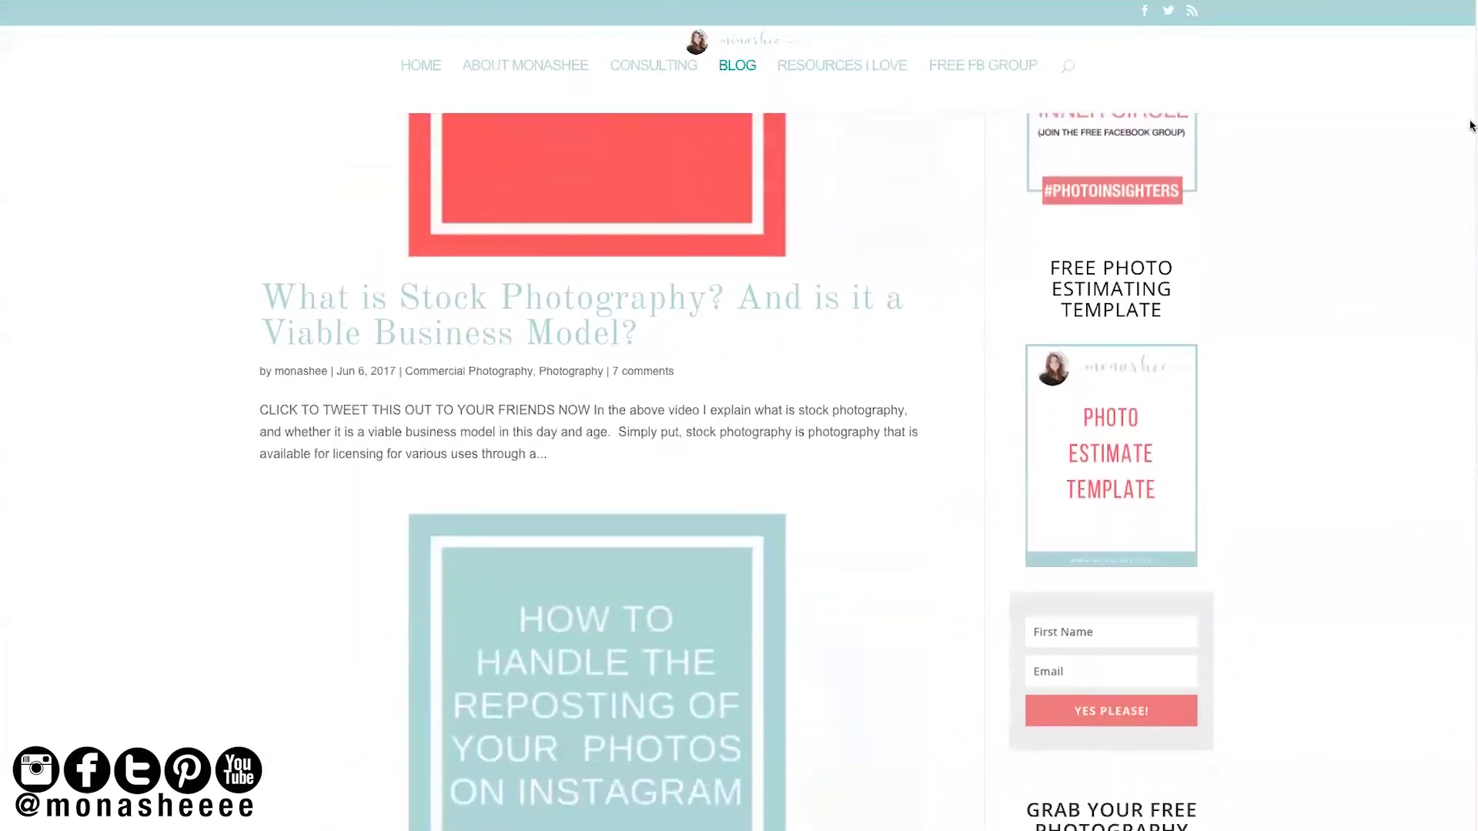